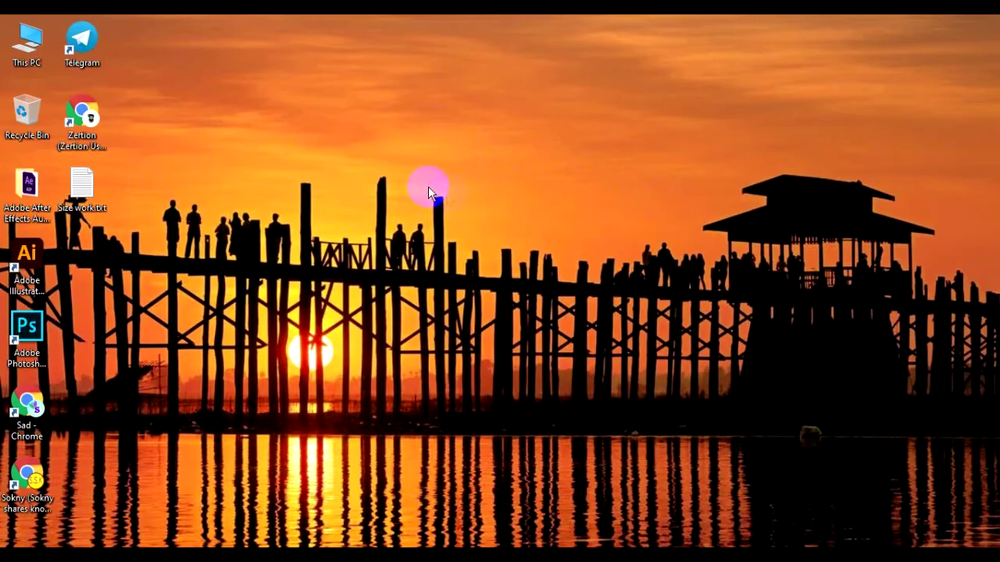
Open the Background page of the desktop's personalization settings
left_click_drag(456, 188, 436, 208)
right_click(454, 88)
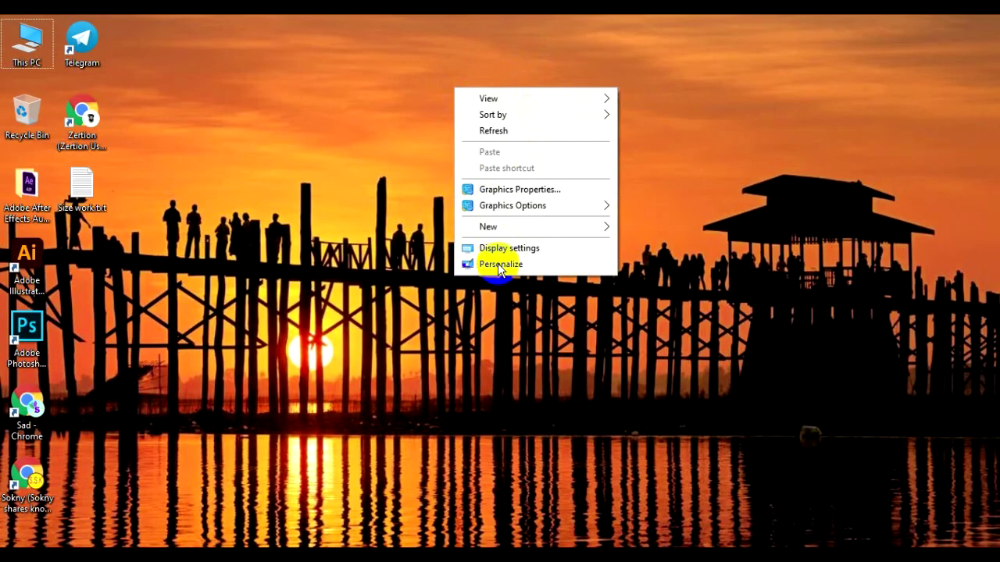
left_click(500, 265)
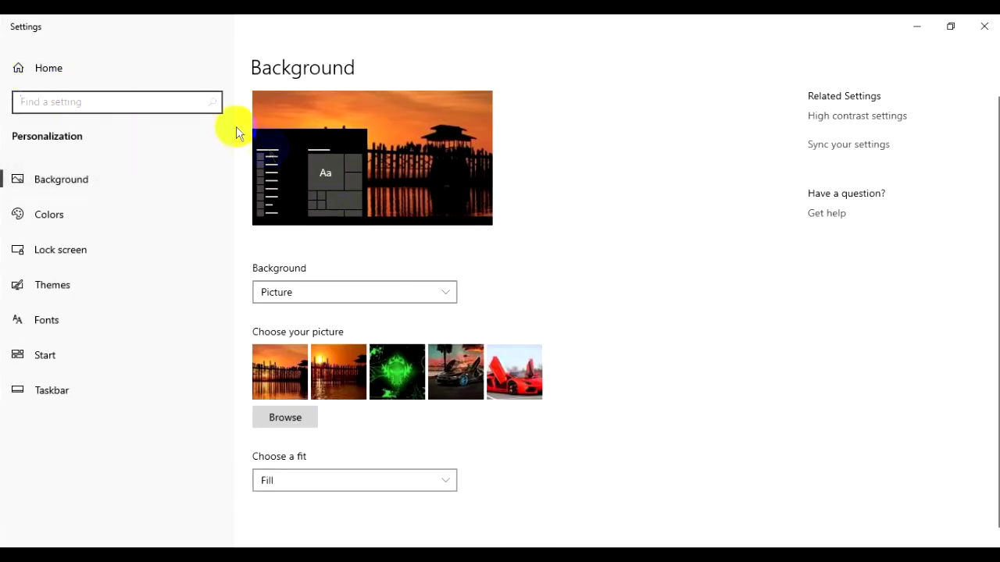
left_click(283, 164)
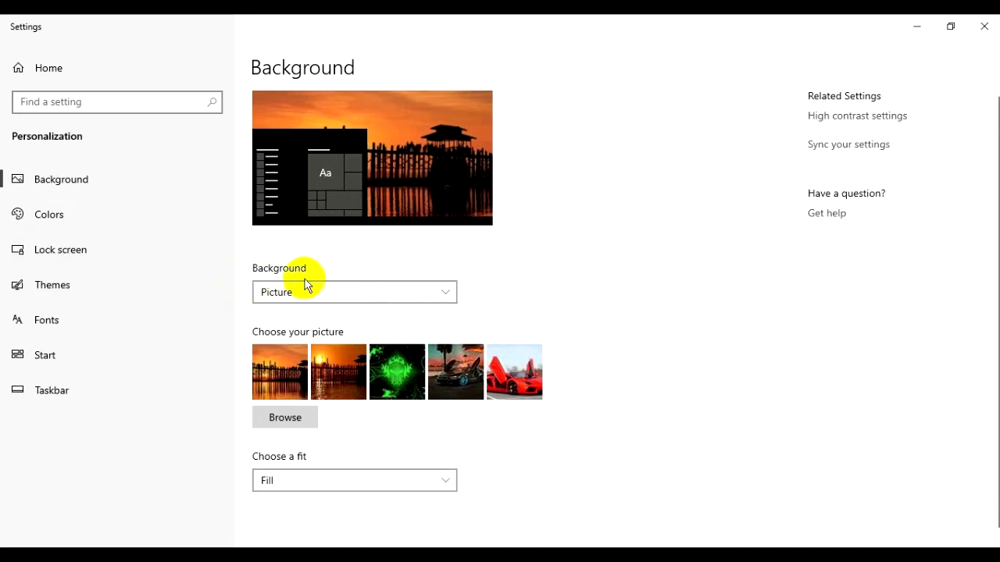
Set the desktop background to Solid color, pick the bright red swatch, and show the desktop
left_click(447, 295)
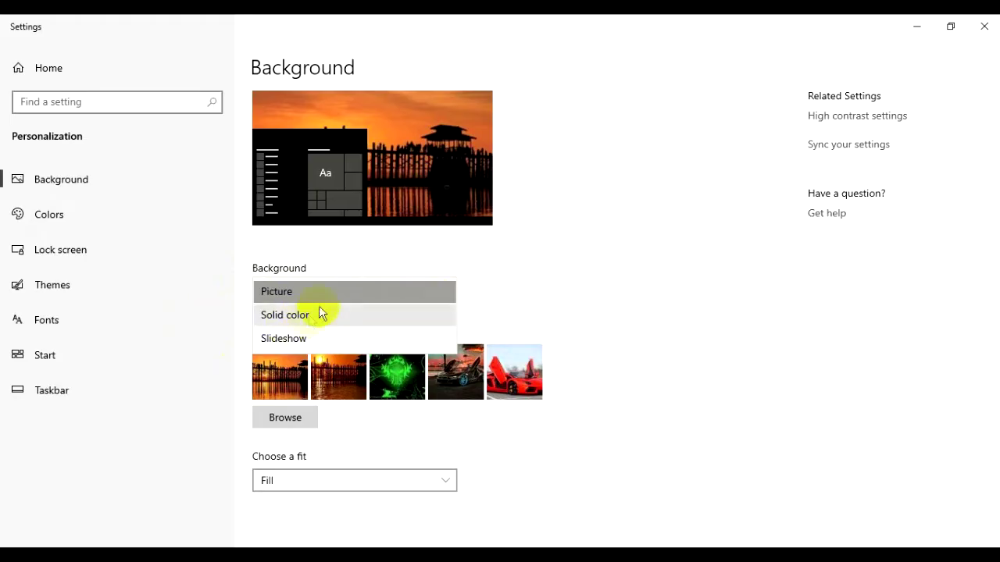
left_click(351, 314)
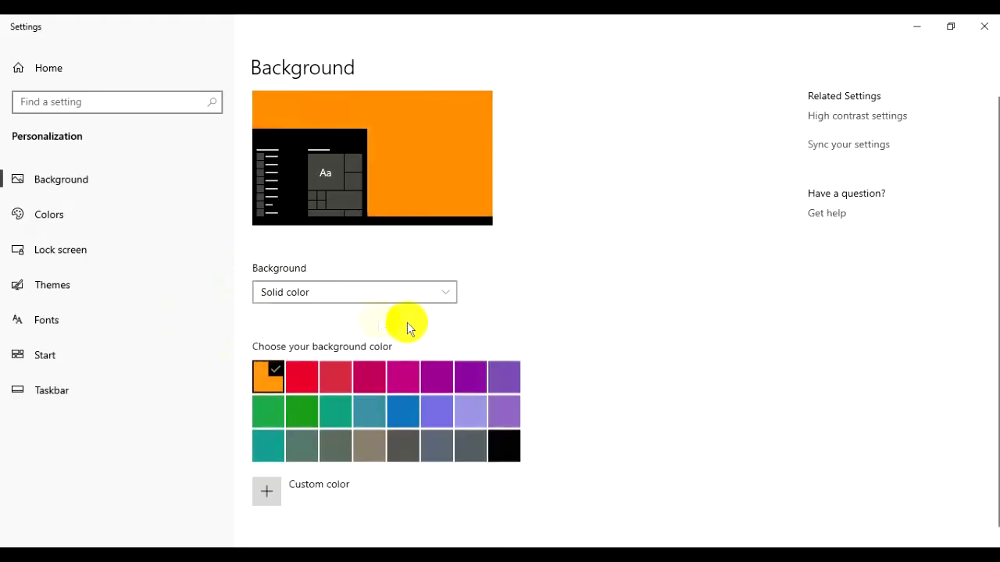
left_click(364, 296)
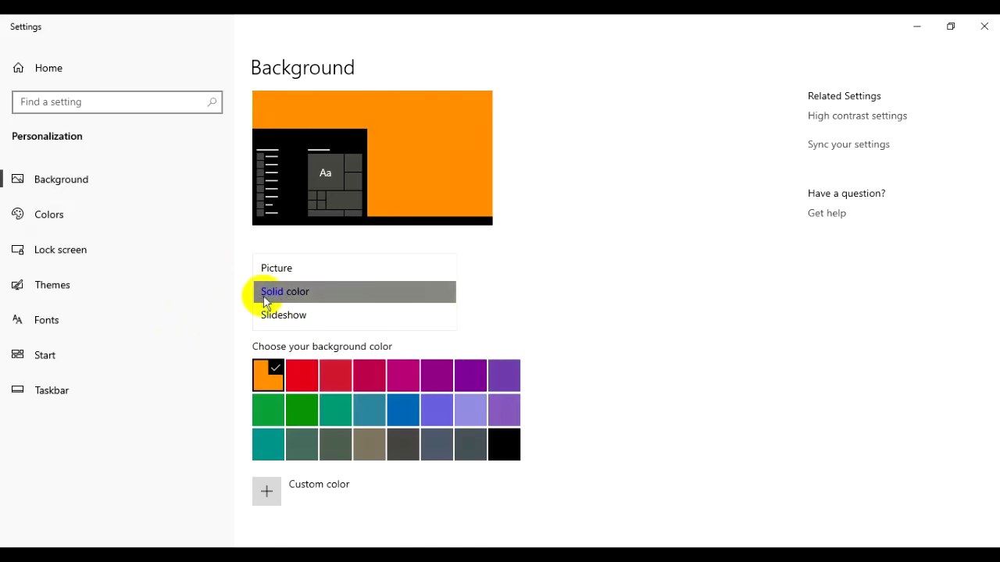
left_click(371, 295)
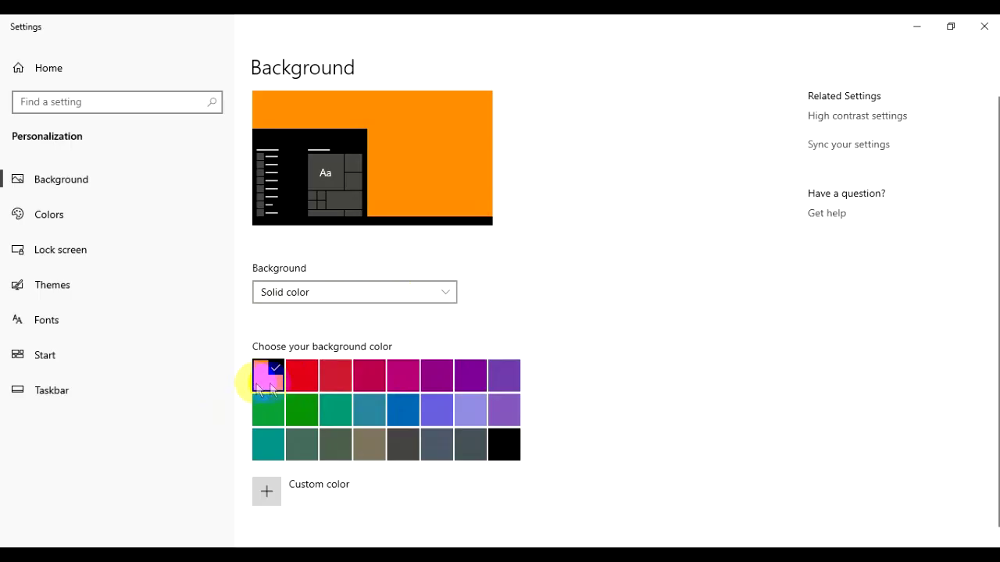
left_click(305, 381)
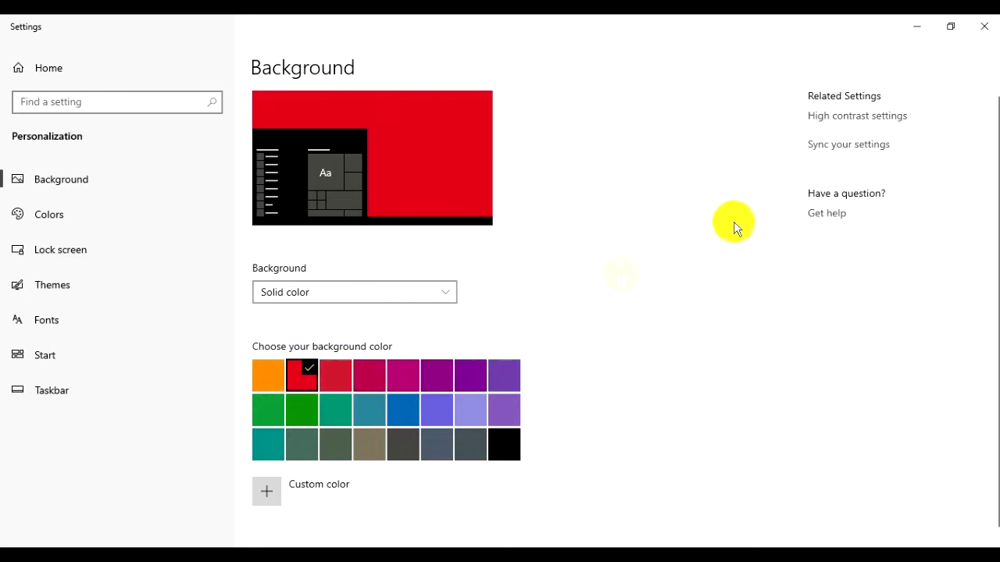
left_click(917, 26)
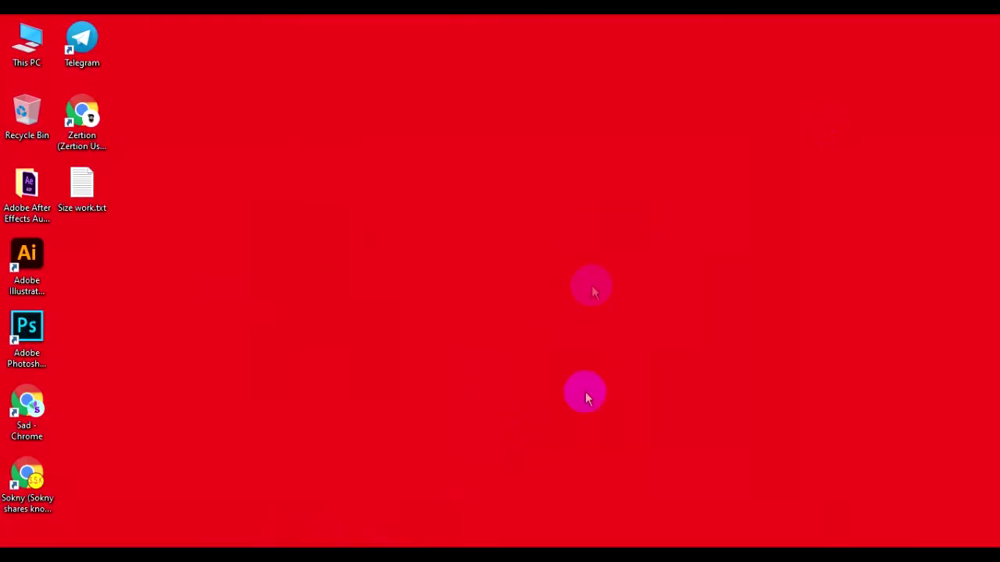
Return to the Background settings, change the solid background color to blue, and show the desktop
key("alt+Tab")
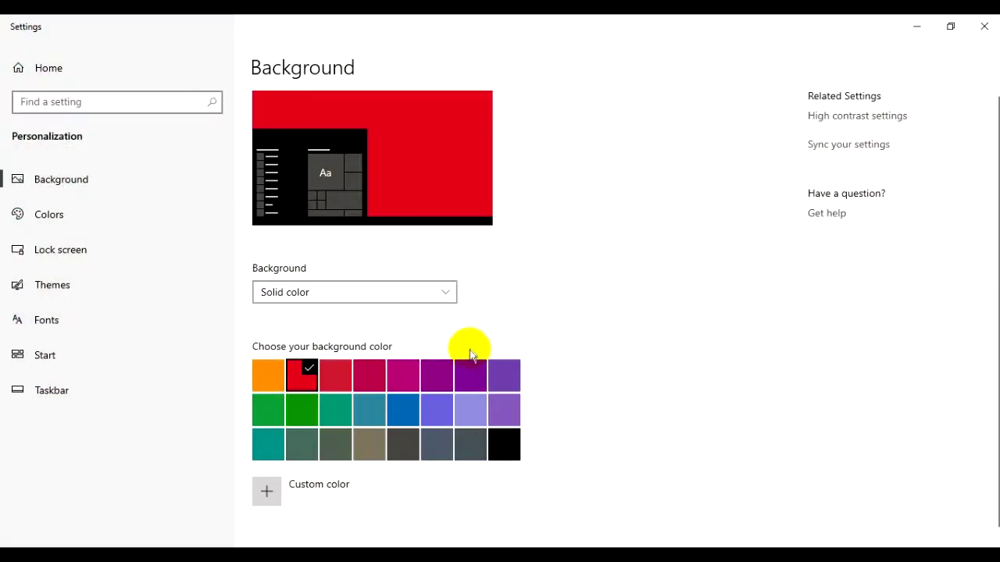
left_click(398, 412)
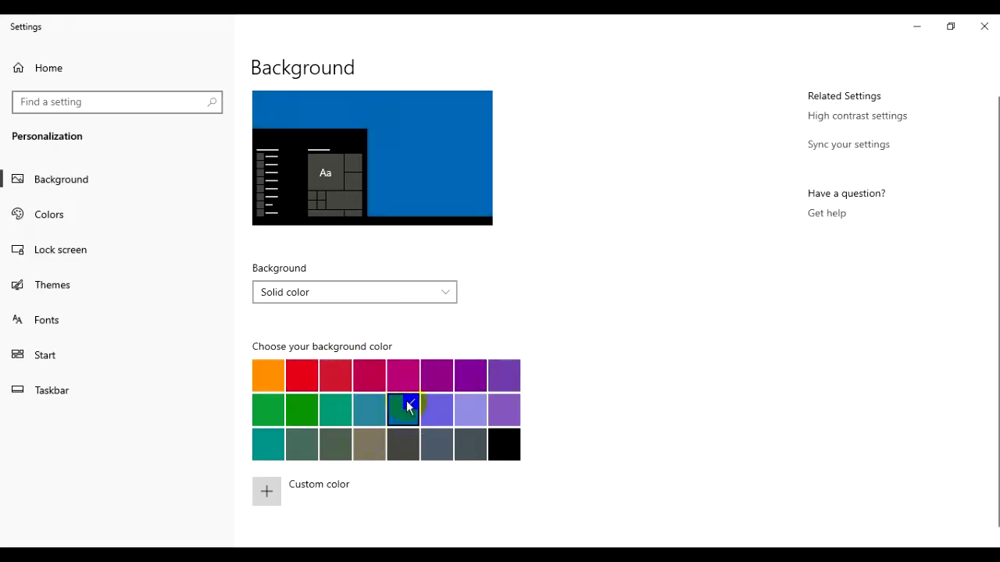
left_click(917, 26)
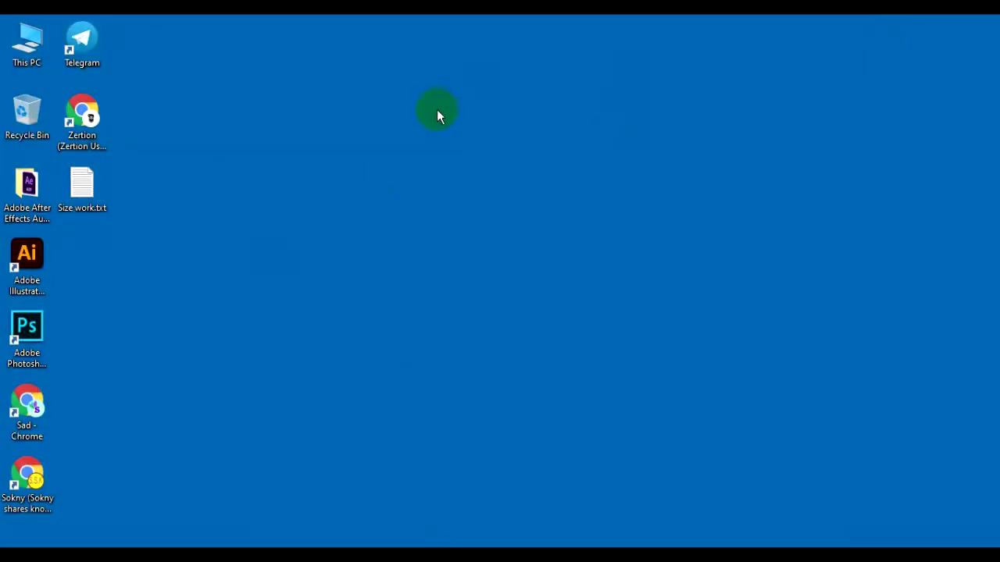
left_click(513, 543)
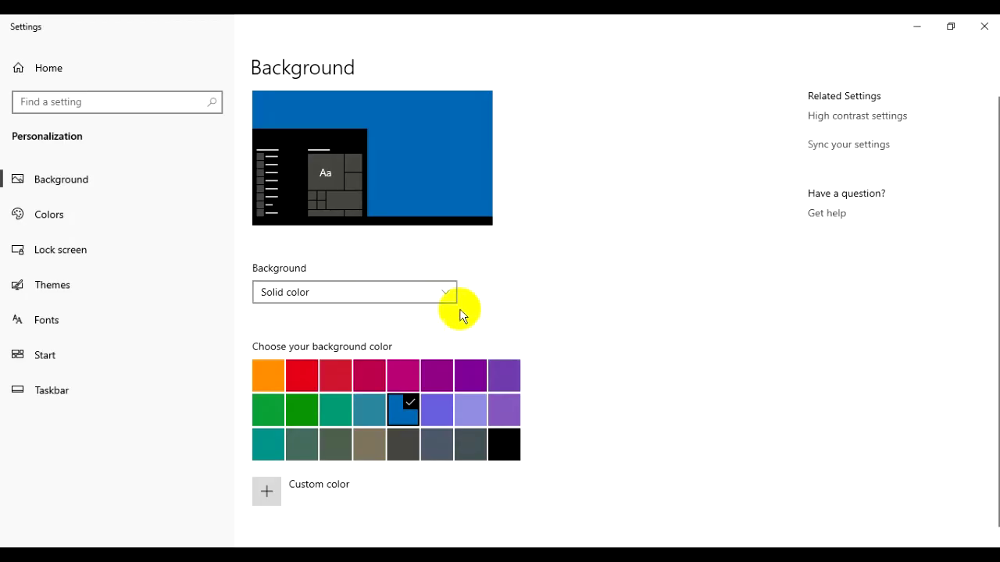
left_click(917, 26)
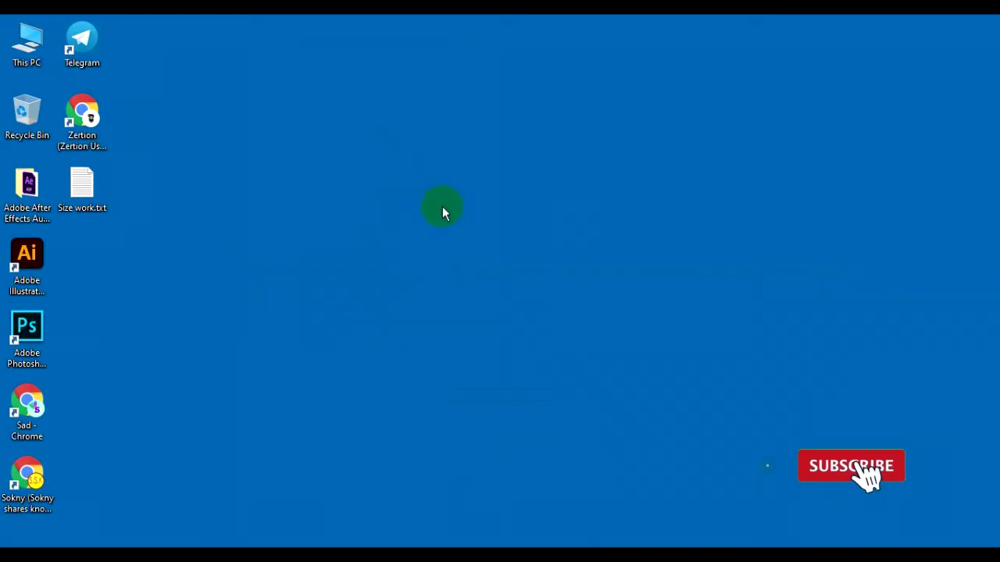
Return to the Background settings and switch the background type to Picture
key("alt+Tab")
left_click(443, 293)
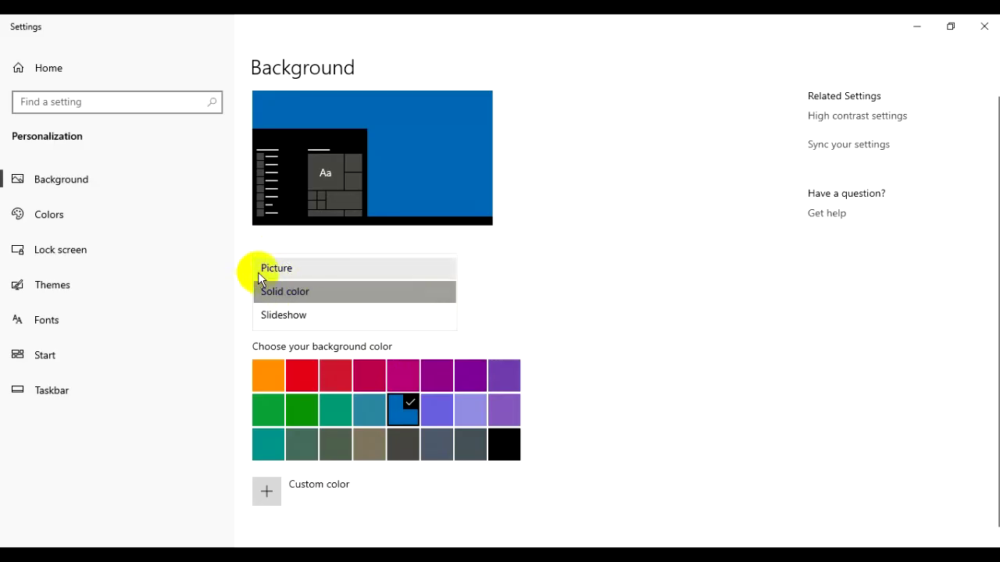
left_click(309, 270)
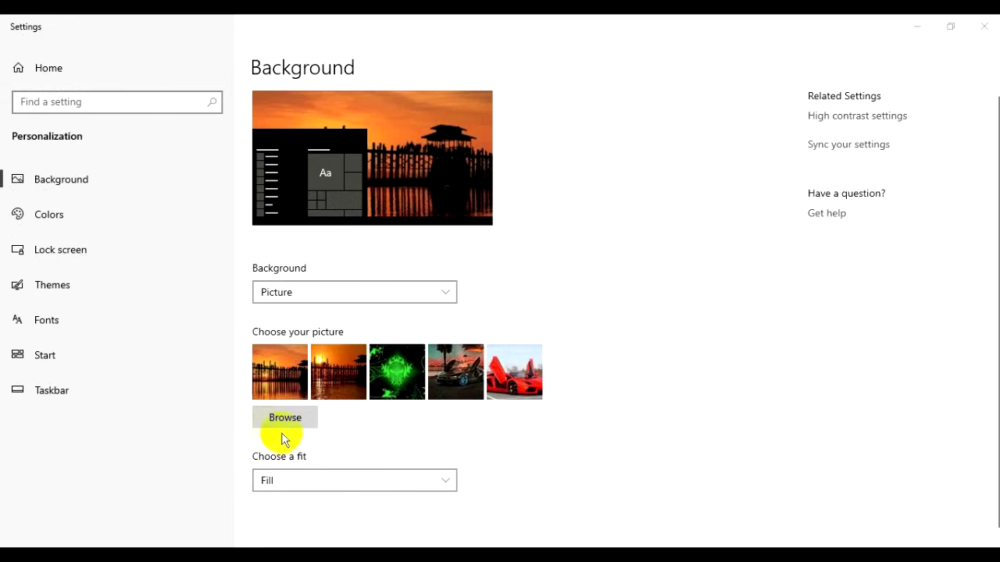
Browse for a background picture in the Beautiful BG folder inside For Youtube on drive D
left_click(285, 419)
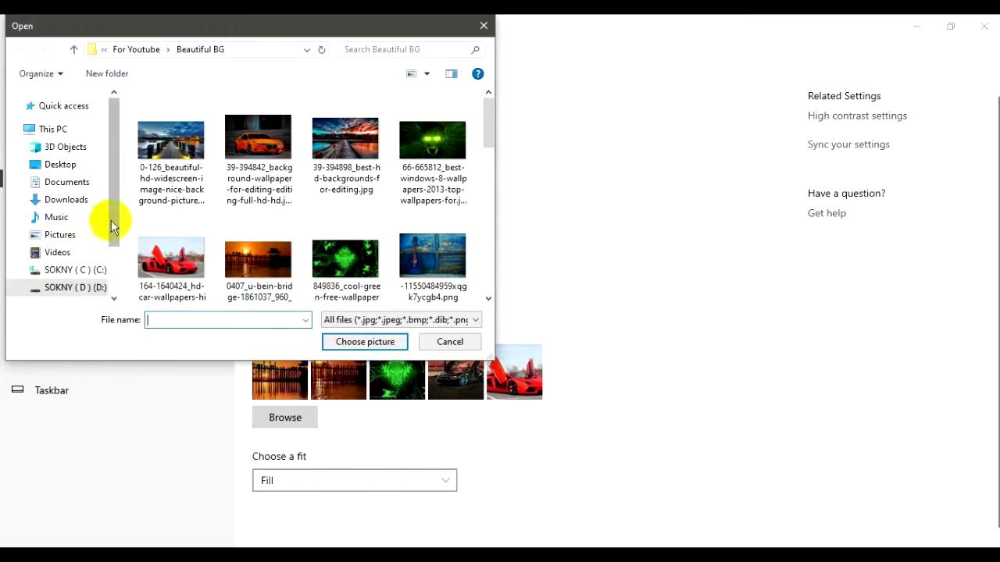
left_click(82, 287)
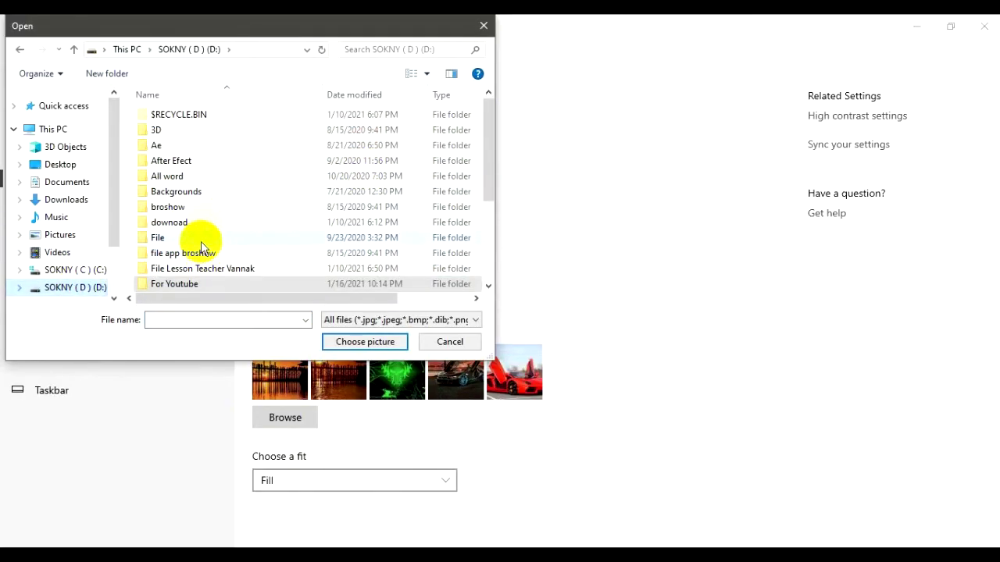
scroll(207, 219, "down", 2)
left_click(189, 193)
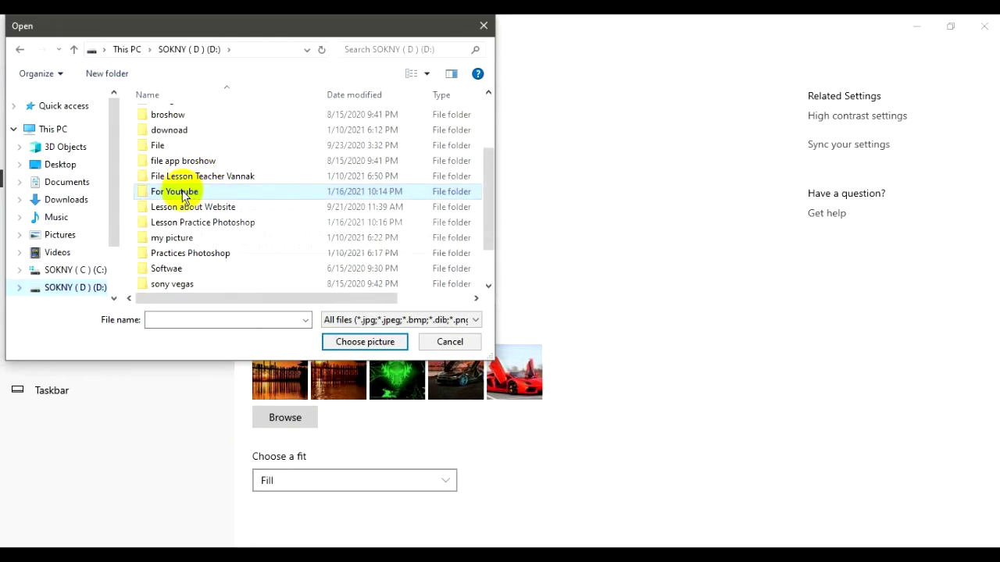
double_click(185, 194)
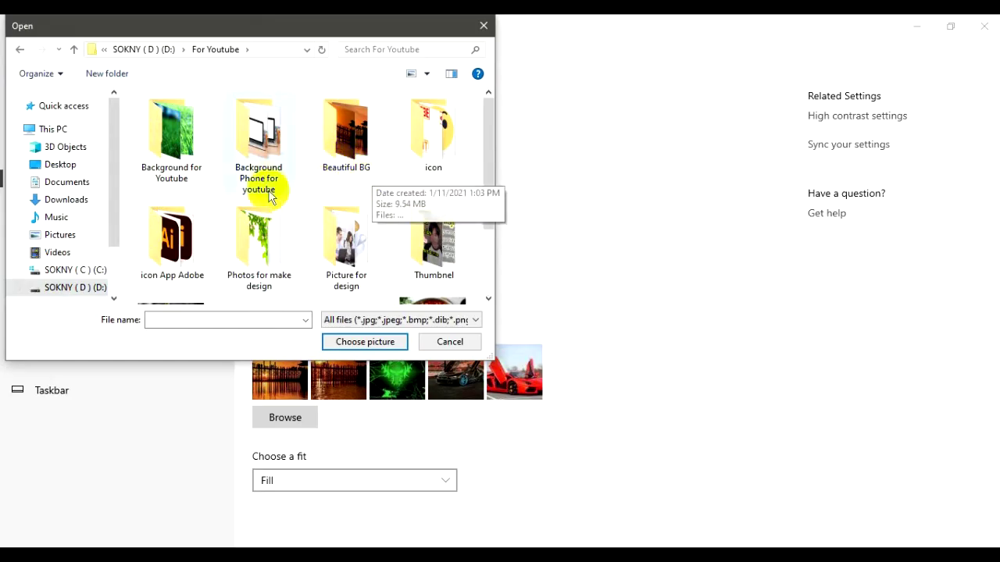
double_click(338, 154)
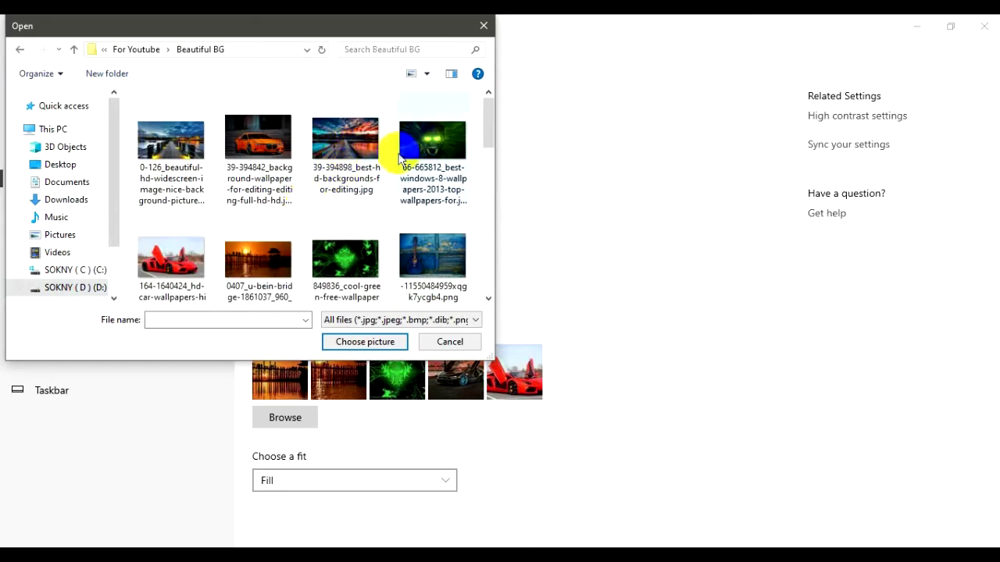
Choose the orange car wallpaper from the Beautiful BG folder as the desktop background and show the desktop
mouse_move(489, 134)
left_mouse_down()
mouse_move(492, 196)
mouse_move(496, 131)
left_mouse_up()
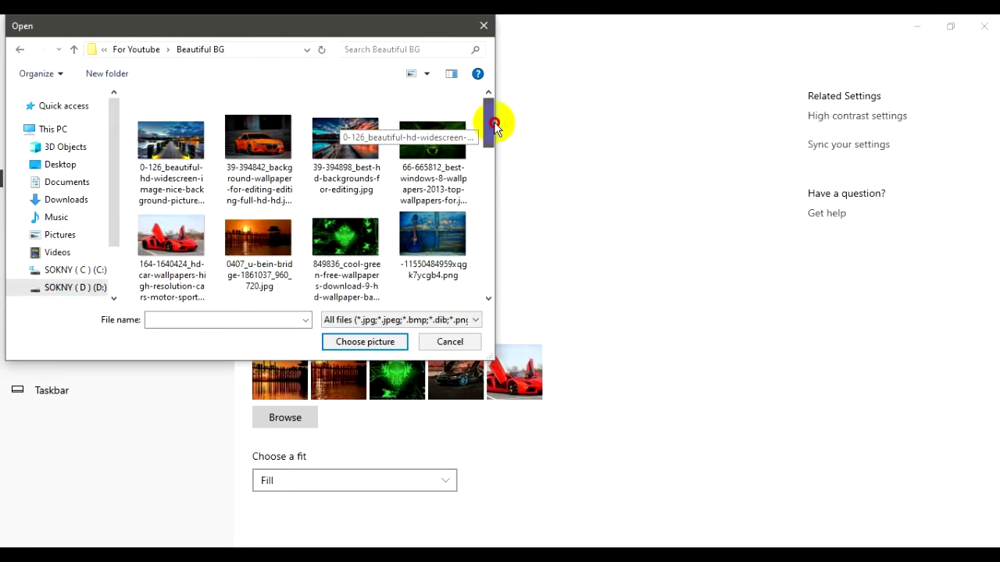
left_click(269, 129)
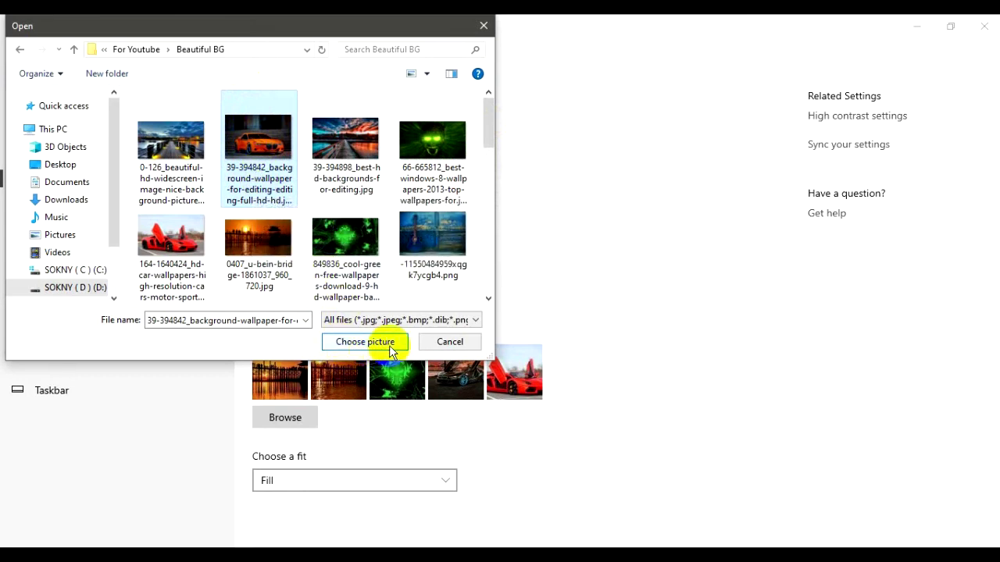
left_click(359, 342)
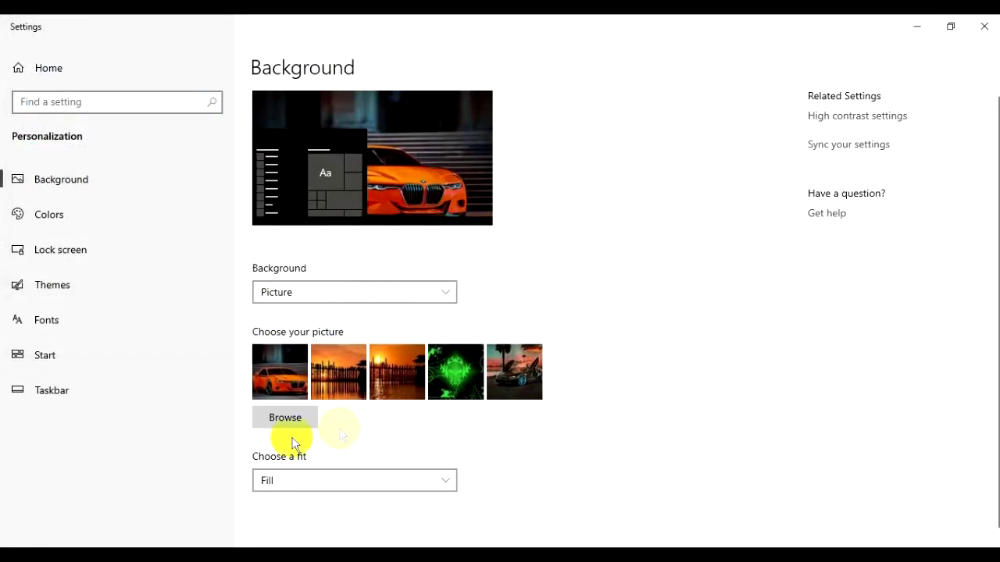
left_click_drag(285, 374, 492, 212)
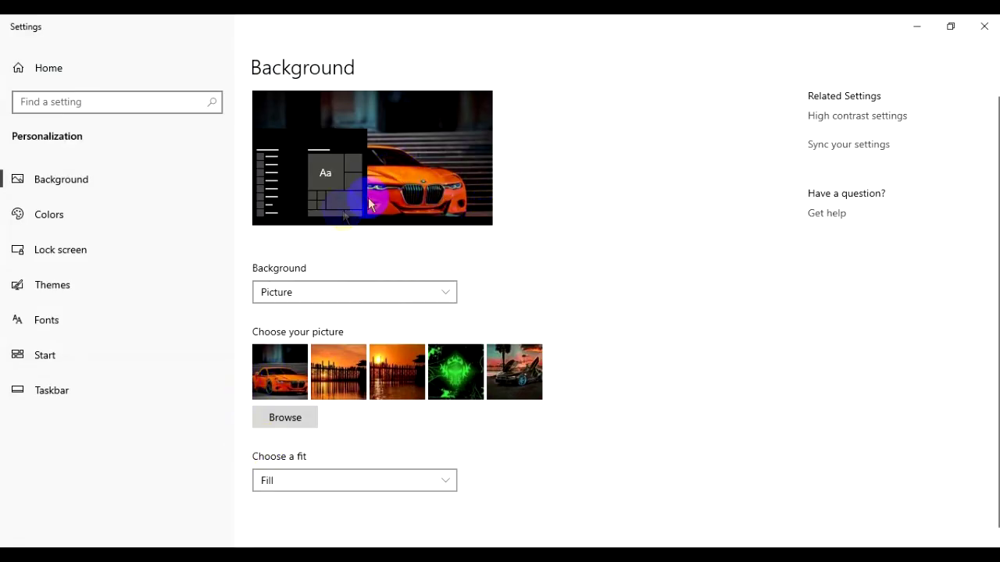
left_click(917, 27)
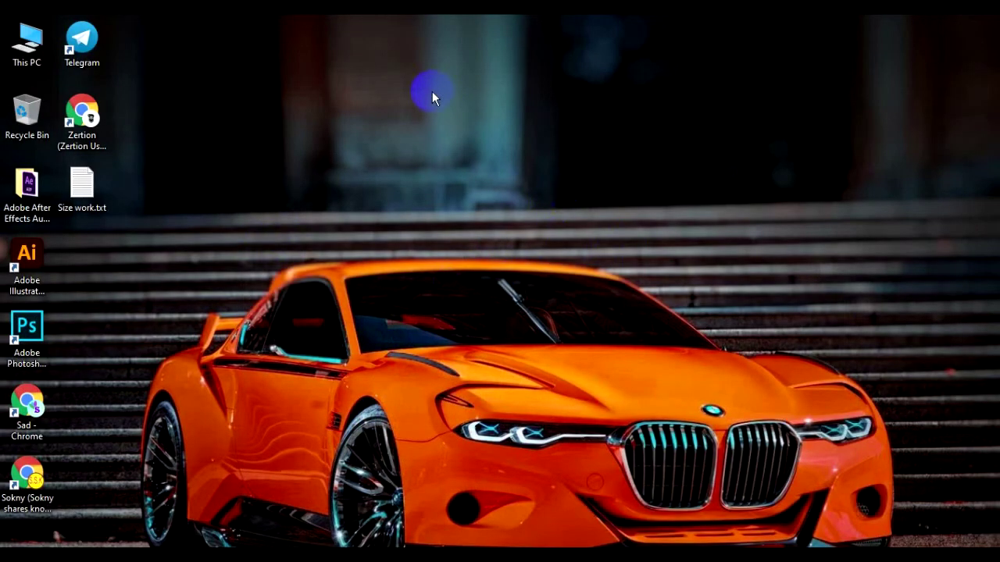
Reopen the personalization settings, set Abstract-Internet-Data-Technology_News.jpg from Beautiful BG as the background picture, and show the desktop
right_click(395, 164)
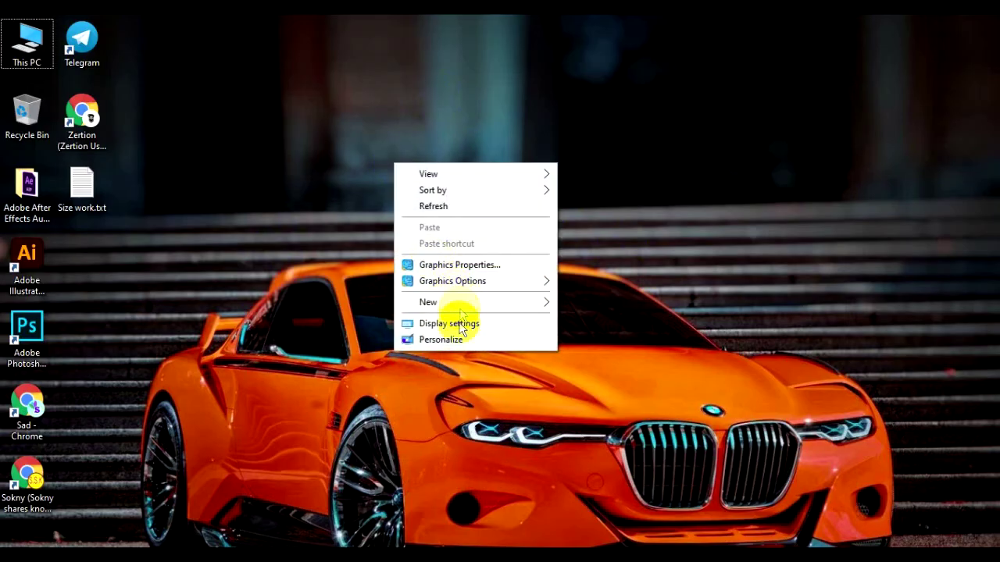
left_click(453, 339)
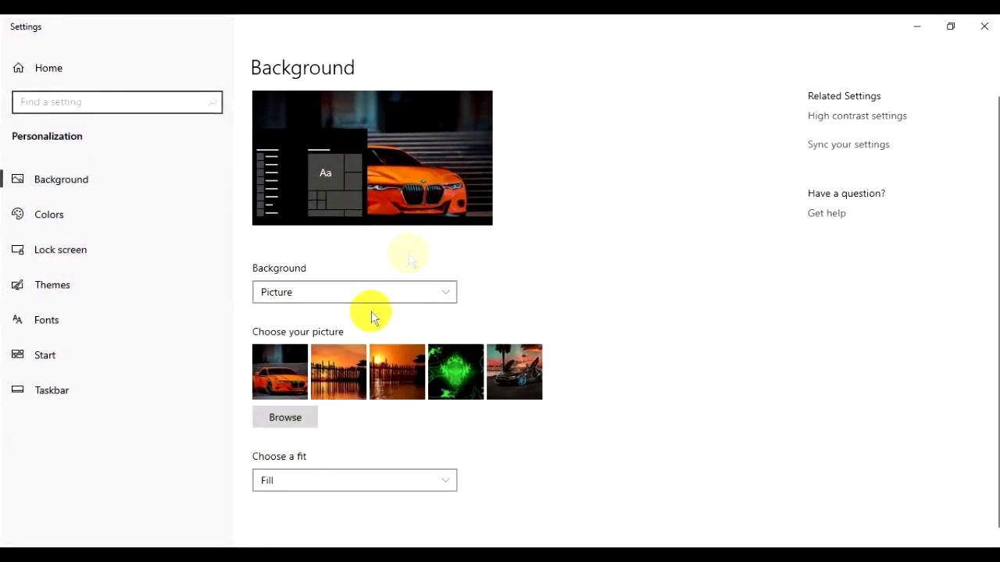
left_click(289, 416)
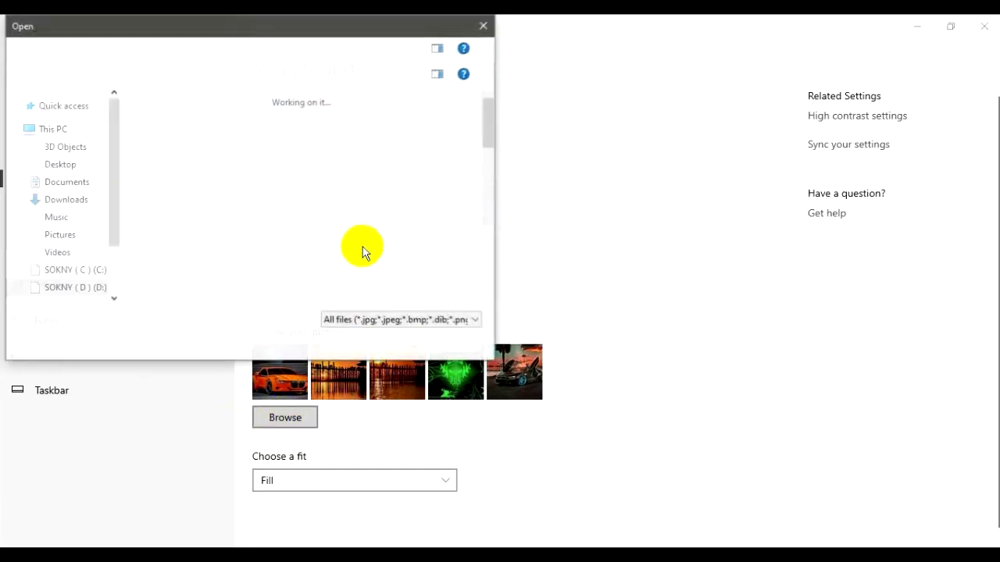
scroll(215, 248, "down", 3)
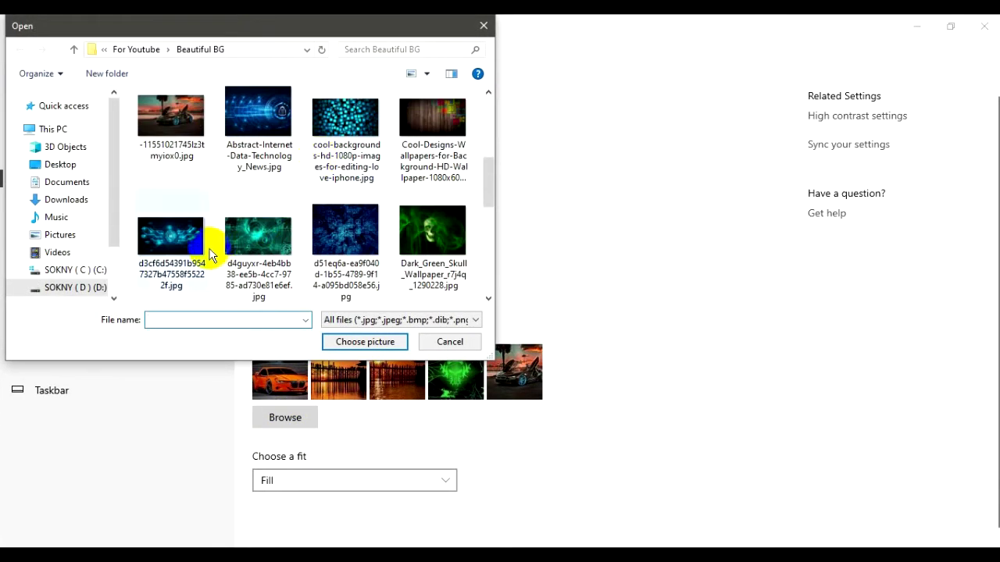
scroll(235, 180, "up", 2)
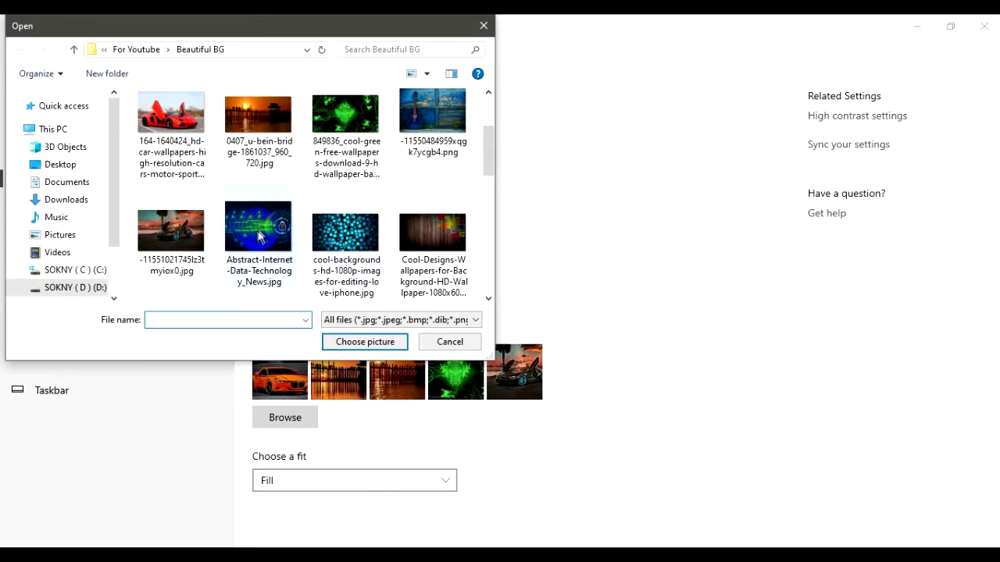
left_click(260, 234)
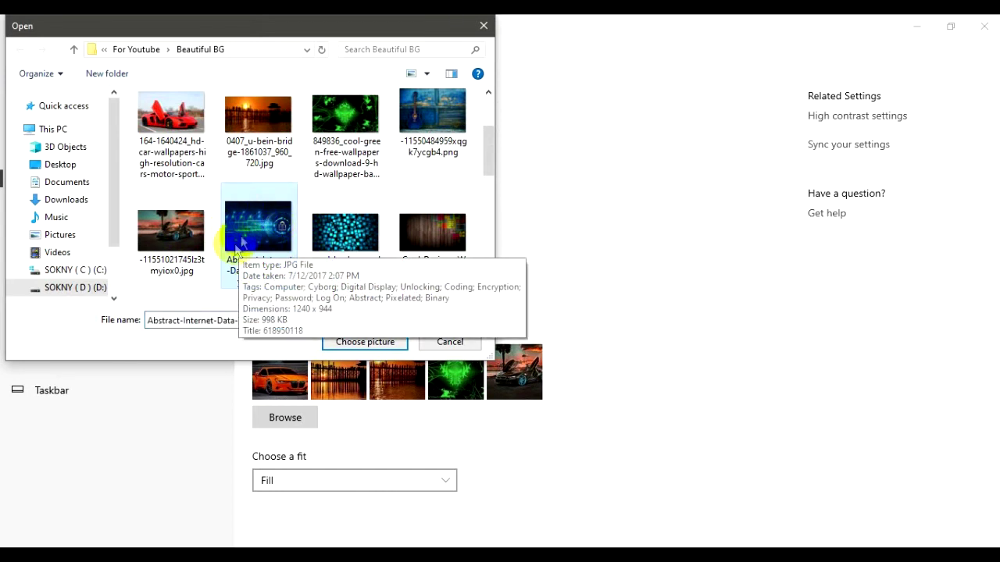
left_click(382, 343)
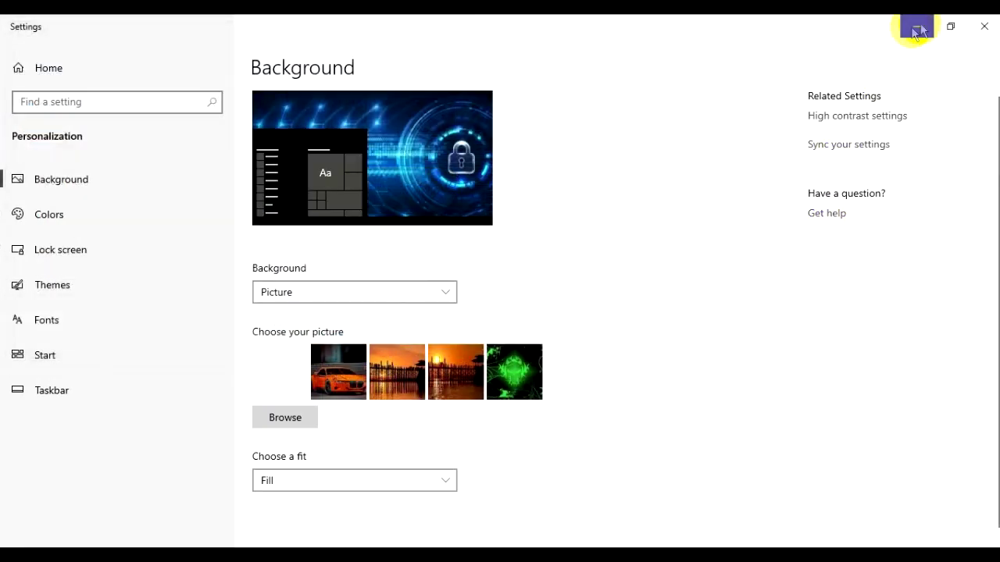
left_click(917, 29)
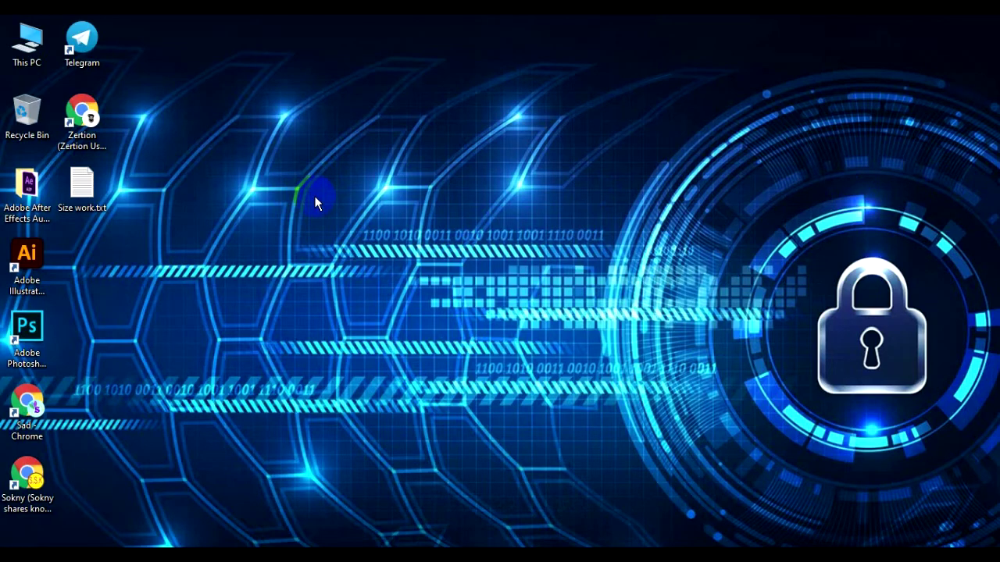
left_click(508, 531)
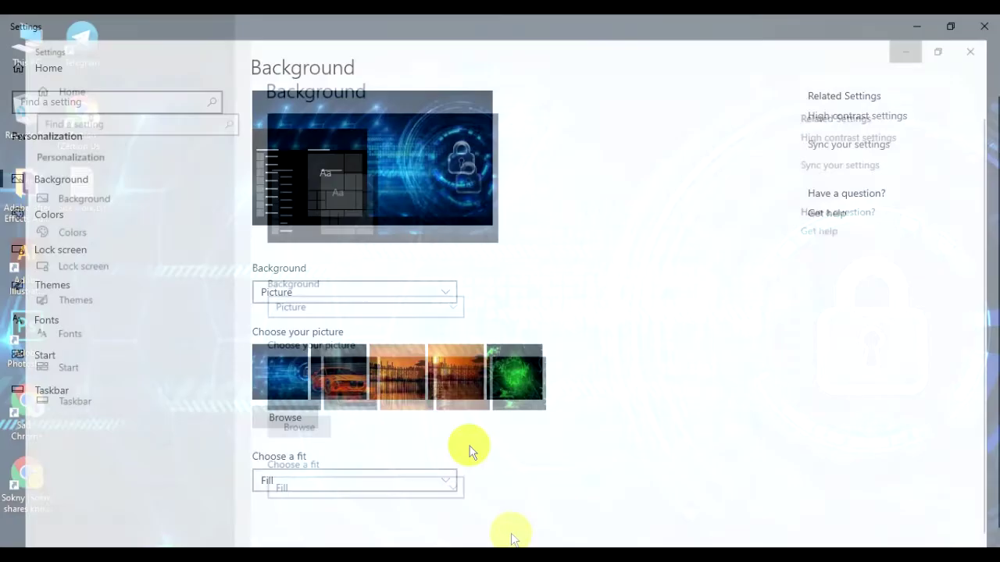
left_click(439, 386)
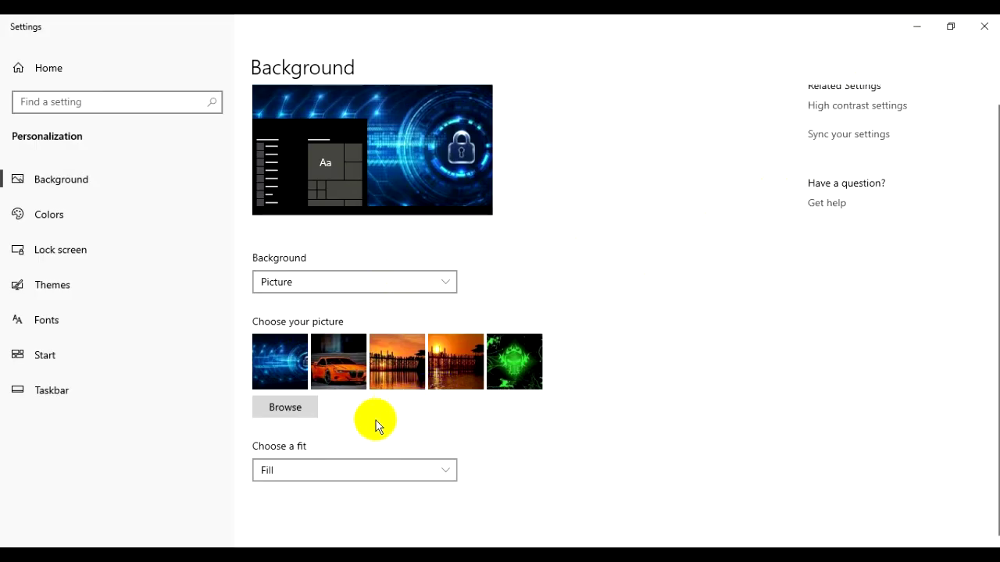
left_click(922, 26)
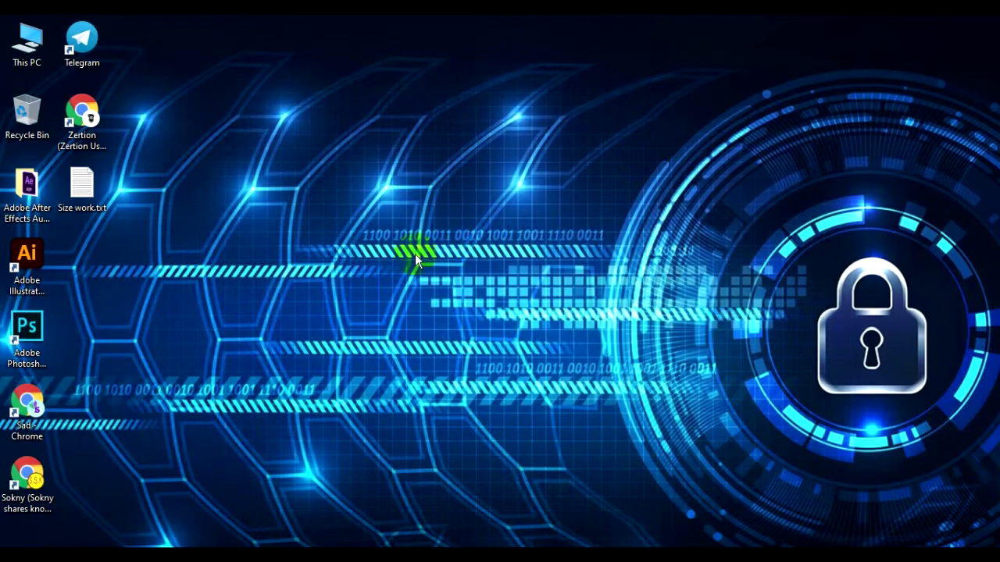
left_click(391, 353)
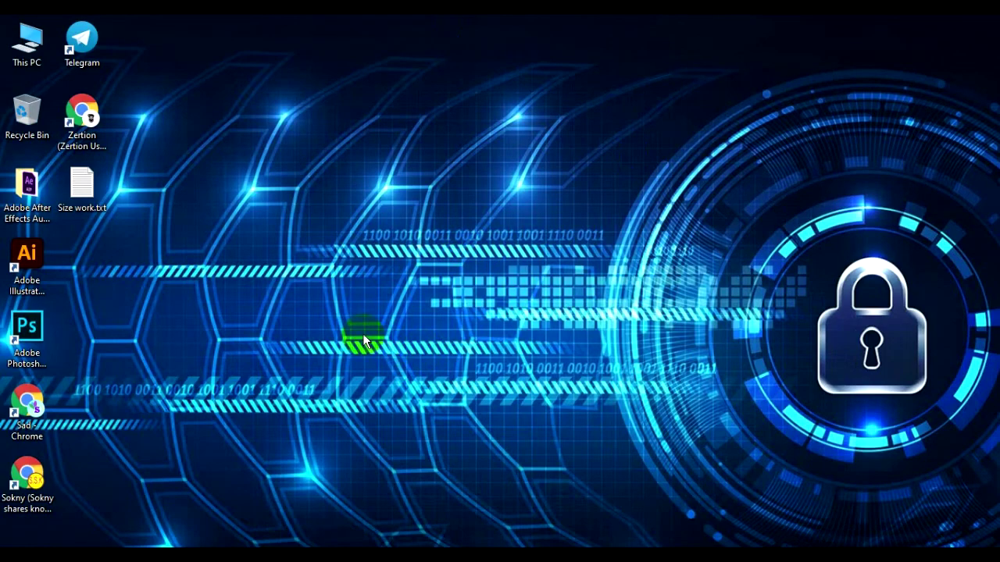